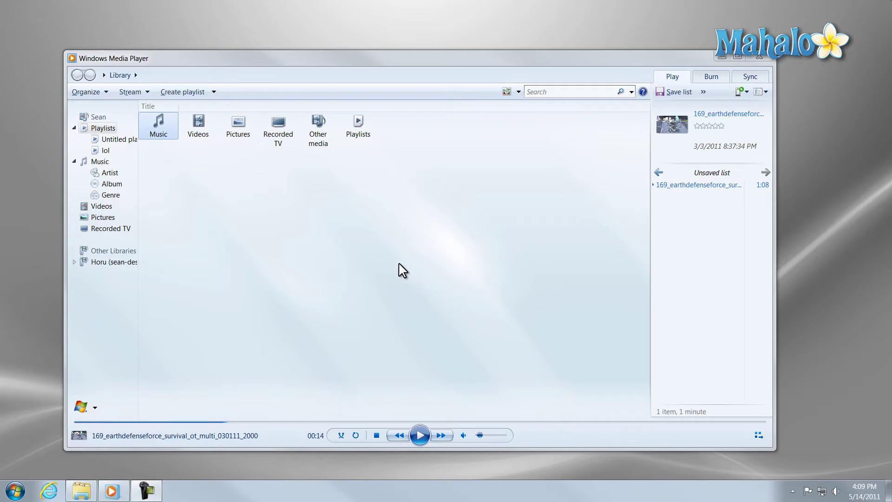
Check for a newer Windows Media Player version and dismiss the up-to-date message
key(alt)
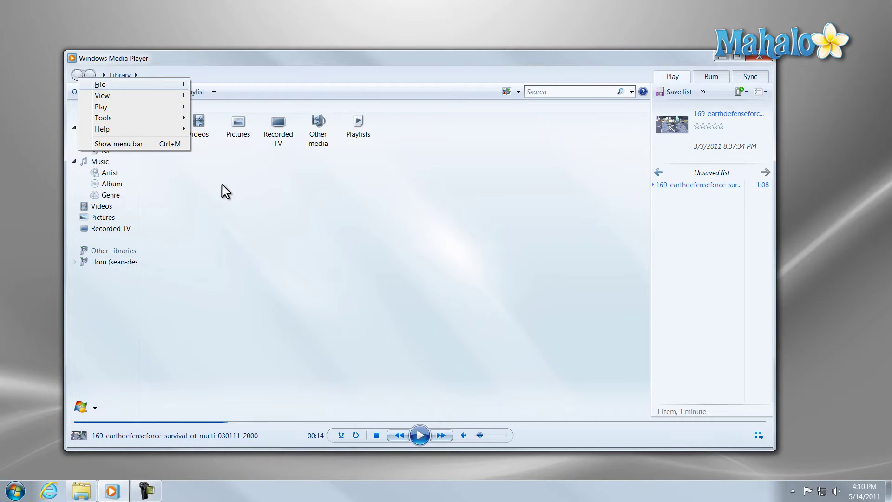
mouse_move(102, 129)
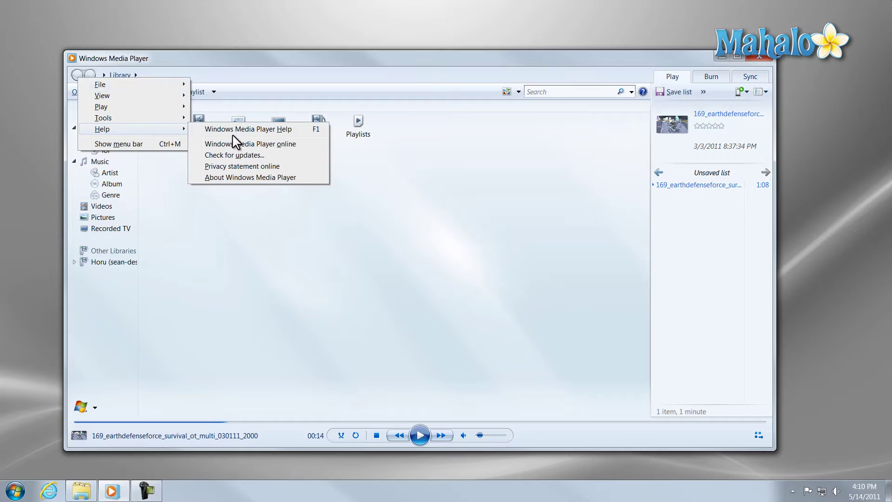
click(231, 159)
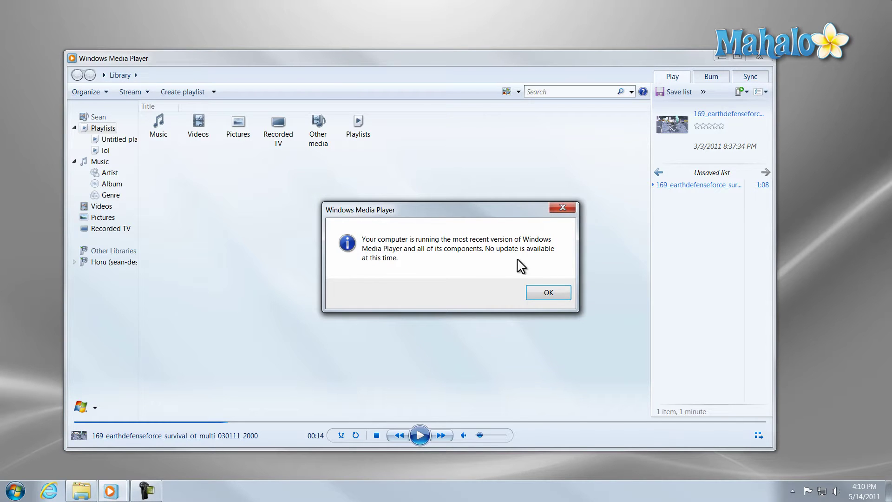
click(545, 295)
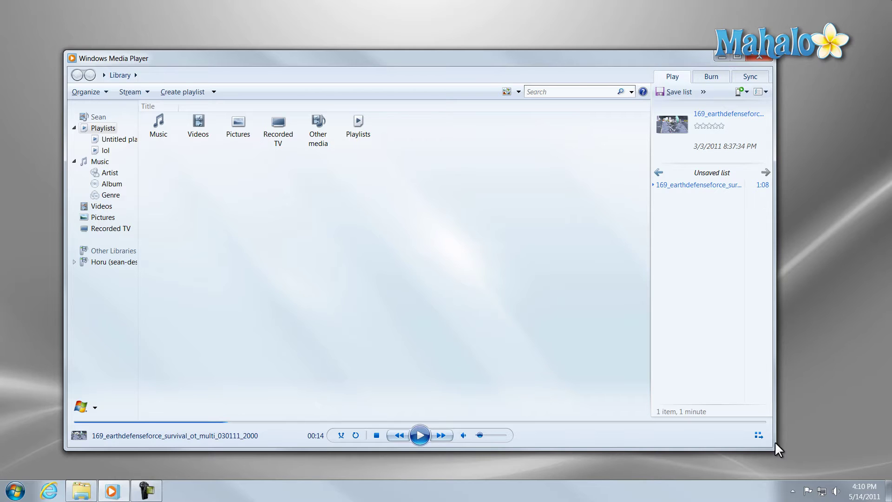
Watch the video in Now Playing, pause it at 00:18, and return to the library
click(758, 435)
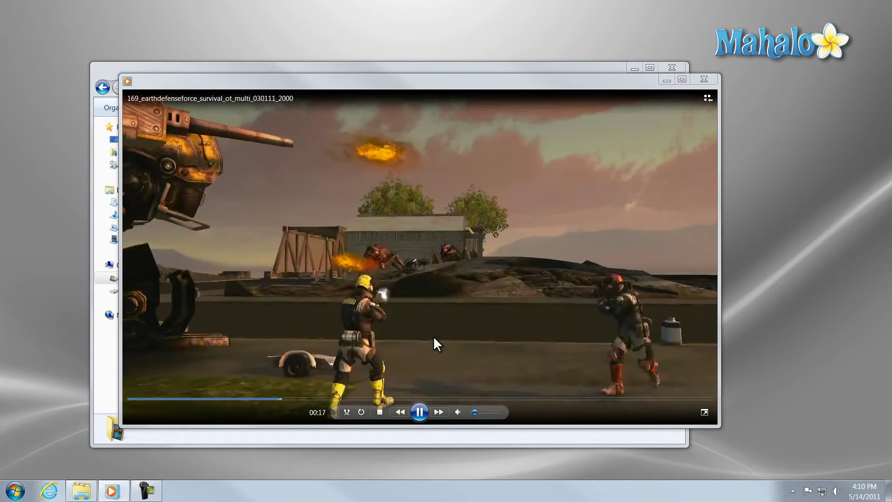
click(603, 307)
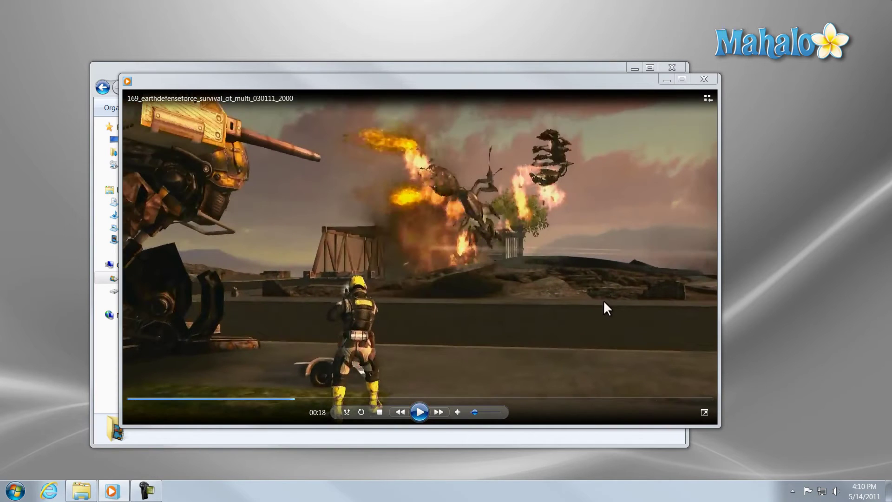
click(708, 98)
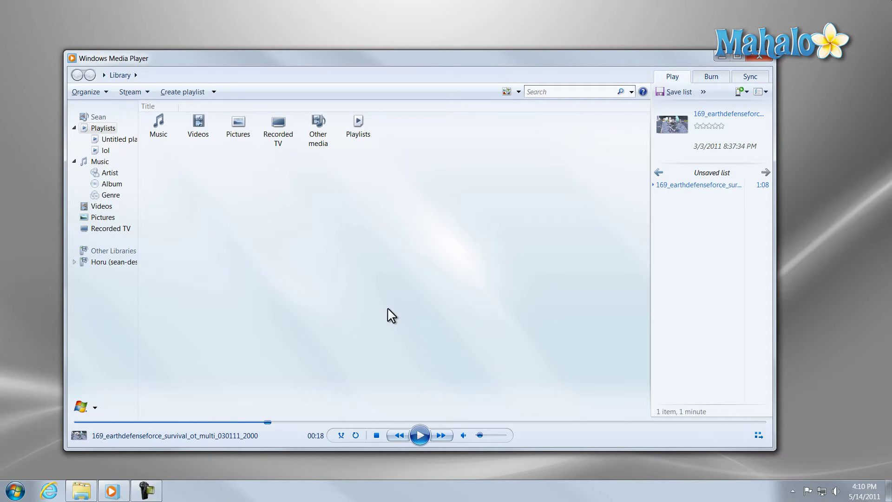
Clear the play history and the CD, DVD and device caches in Options' Privacy settings
key(alt)
mouse_move(66, 140)
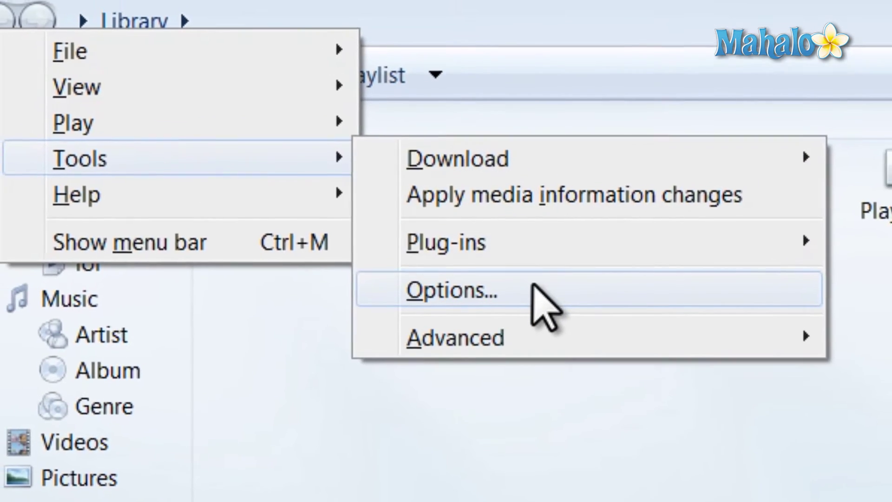
click(543, 292)
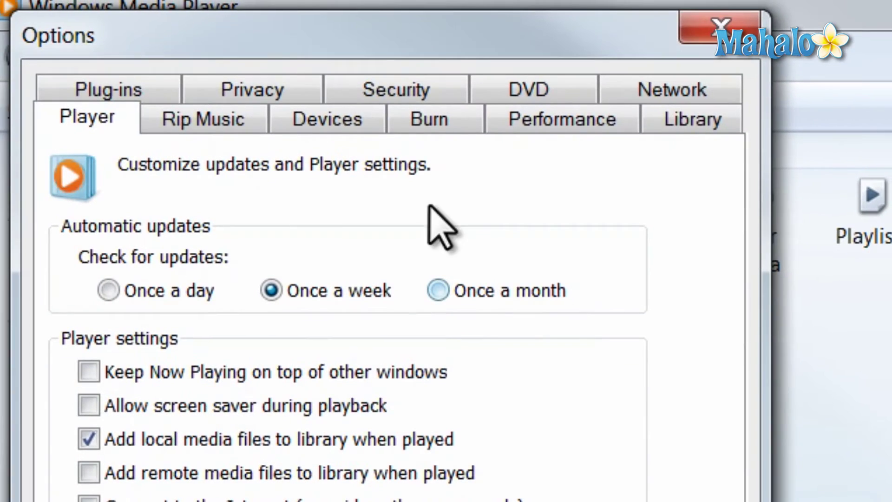
click(238, 96)
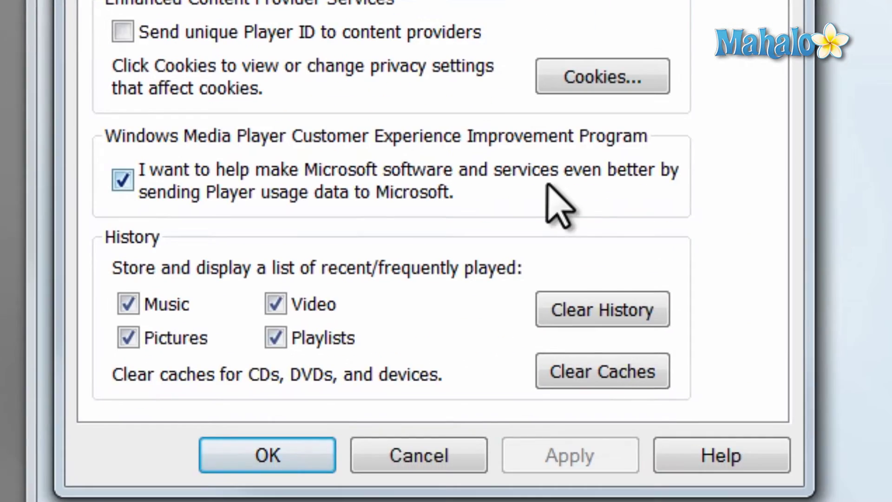
click(611, 328)
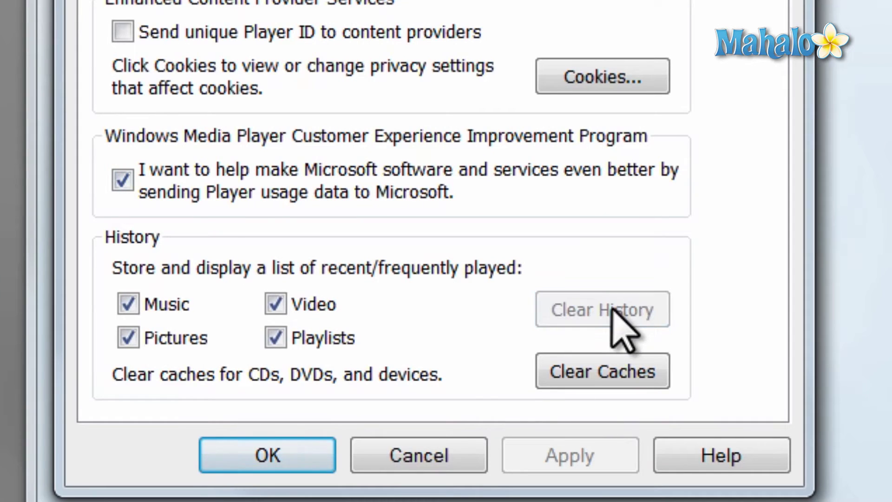
click(603, 376)
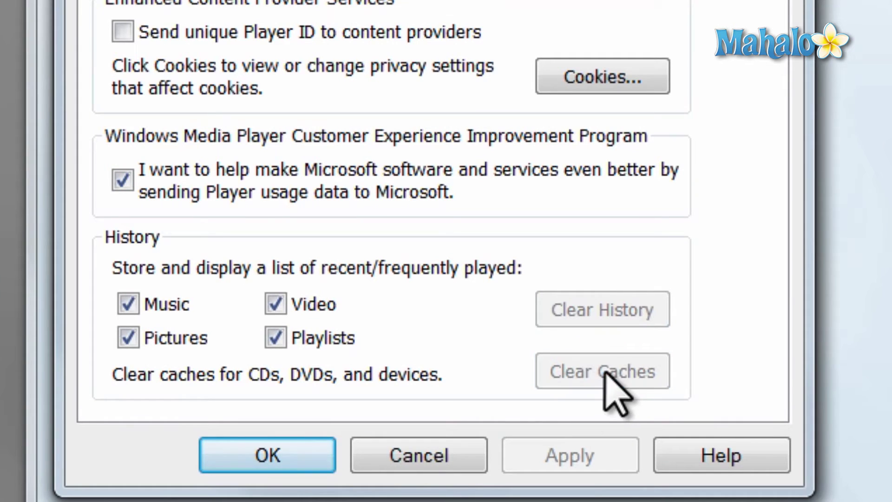
click(310, 456)
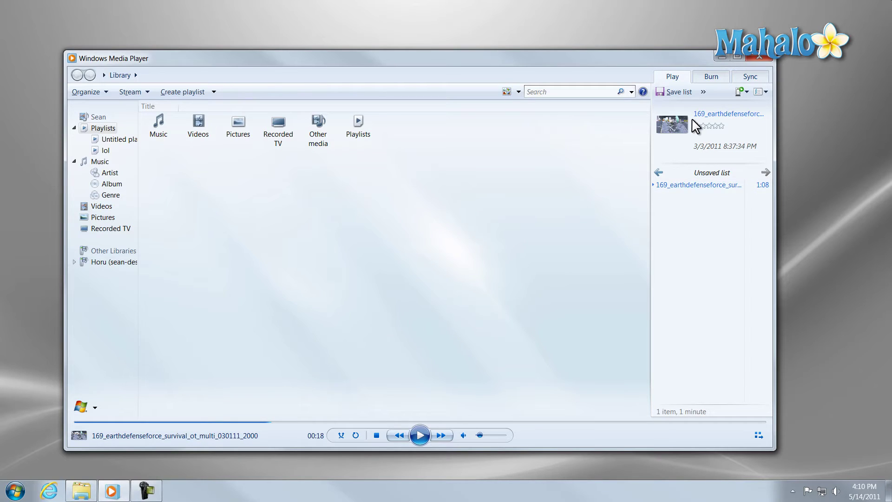
Clear the play queue to an empty unsaved list, then exit Windows Media Player
click(704, 93)
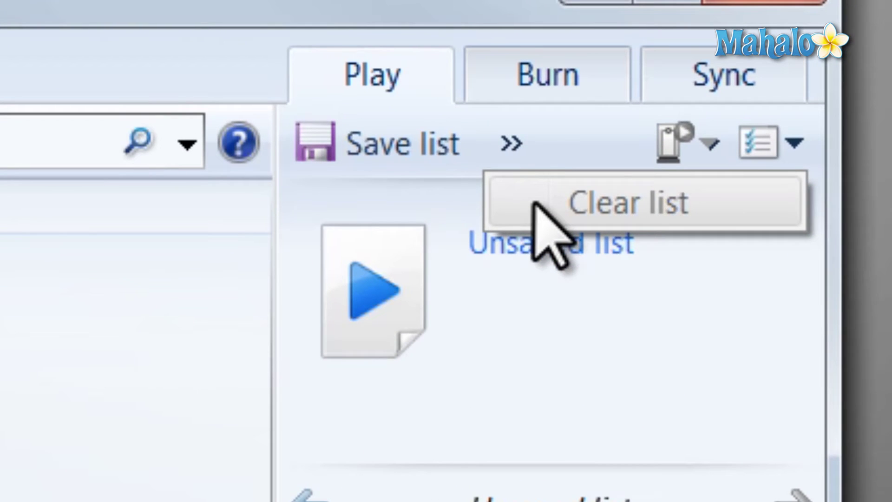
click(535, 202)
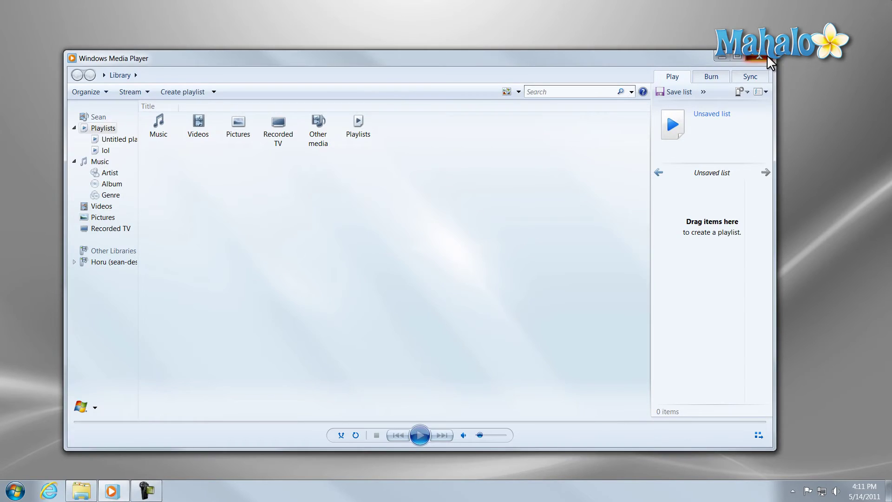
click(766, 60)
Close the My Videos Explorer window
click(673, 68)
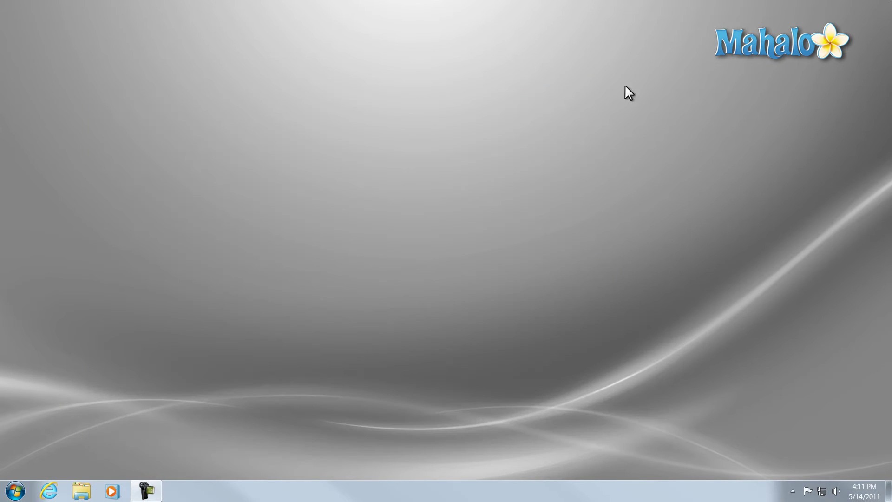